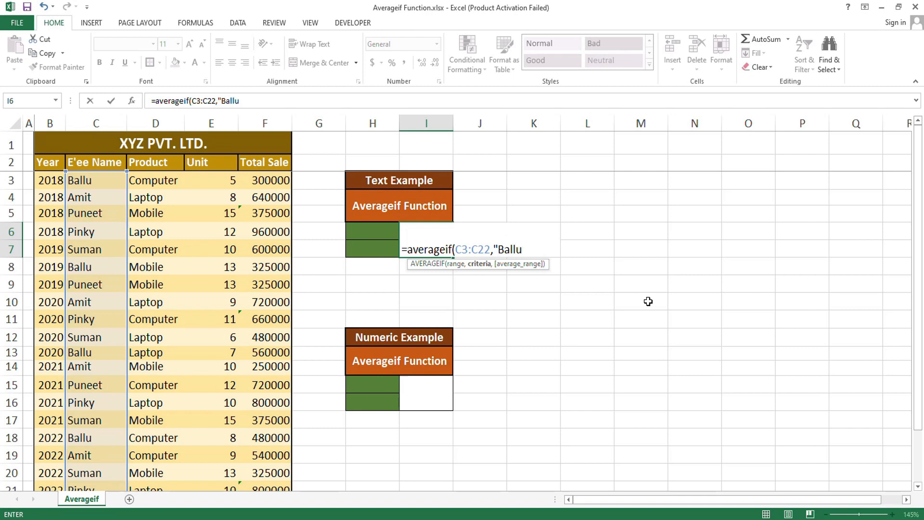
- Complete the AVERAGEIF formula in I6 with F3:F22 as the average range
left_click_drag(261, 175, 268, 500)
type(")")
key("Return")
left_click(431, 237)
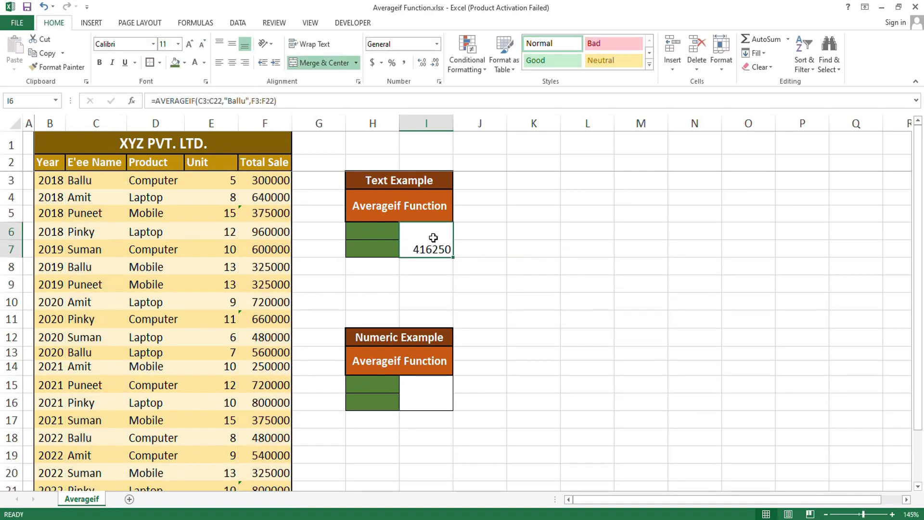
- Replace the quoted employee name in the I6 AVERAGEIF formula with a reference to H6
double_click(439, 256)
key("BackSpace")
key("BackSpace")
key("BackSpace")
key("BackSpace")
key("BackSpace")
key("BackSpace")
key("BackSpace")
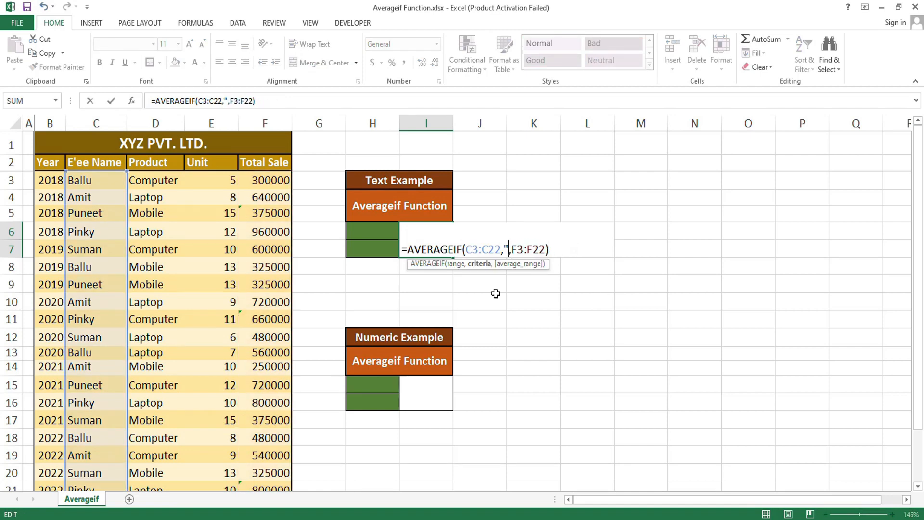
left_click(369, 234)
key("Return")
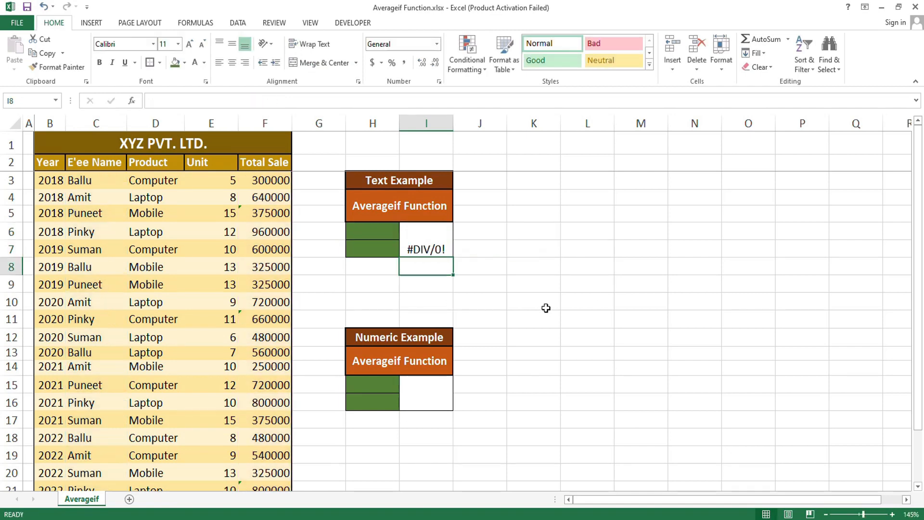
- Enter the employee name from C3 into criteria cell H6
key("Left")
key("Up")
key("Up")
type("Ballu")
key("Return")
key("Up")
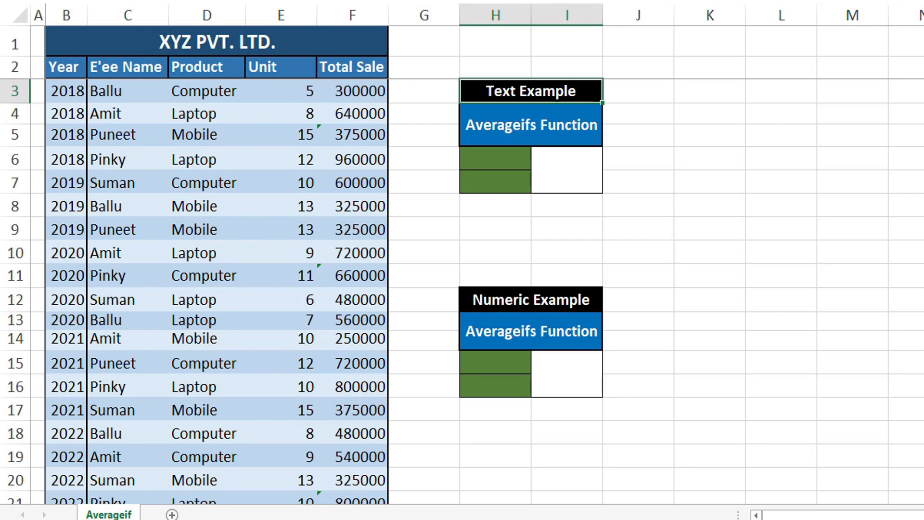
- Start an AVERAGEIFS formula in I6 of the text example with F3:F22 as the average range
left_click(574, 171)
type("=ave")
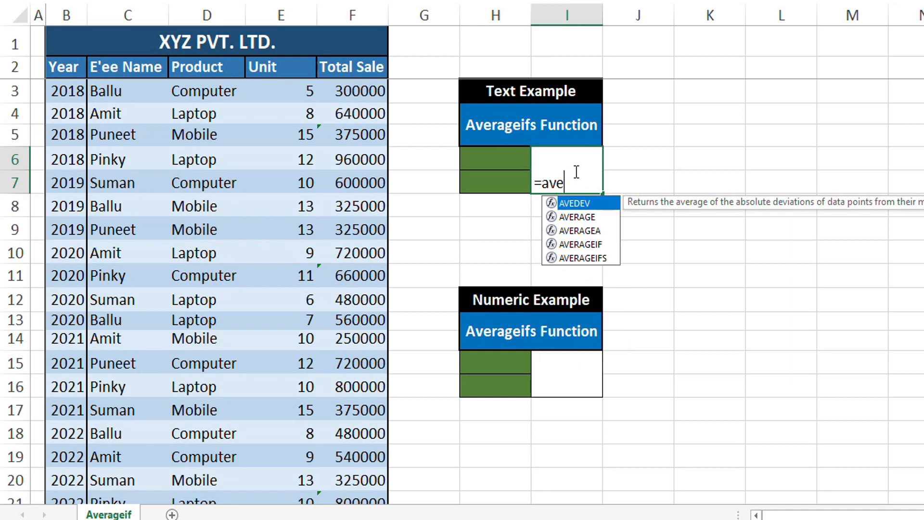
type("rageifs")
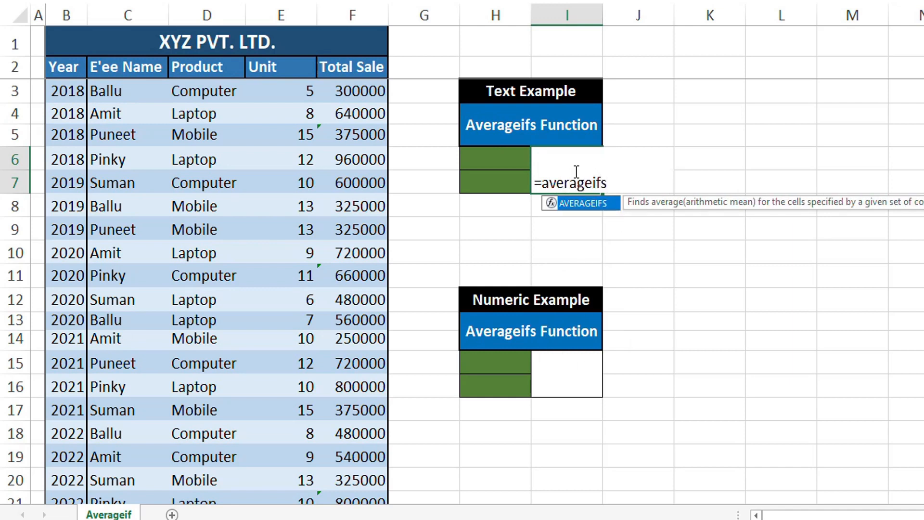
type("(")
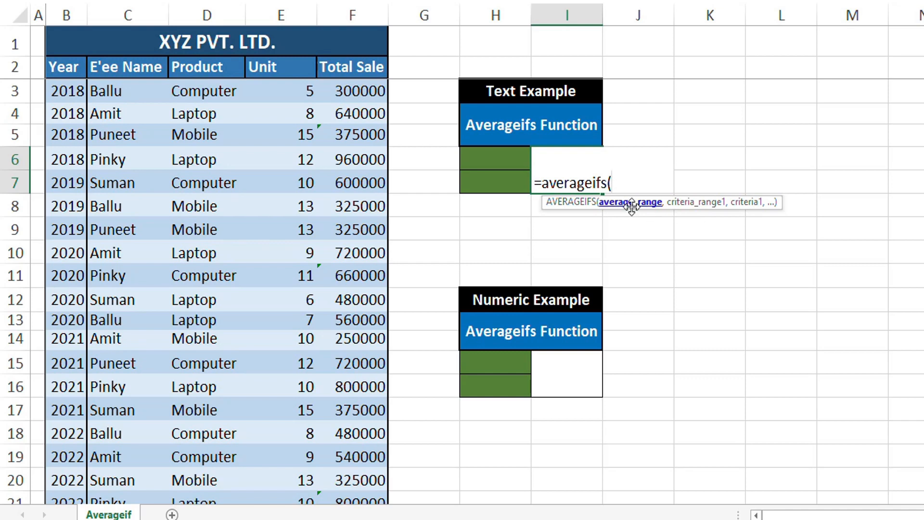
left_click_drag(363, 91, 368, 479)
type(",")
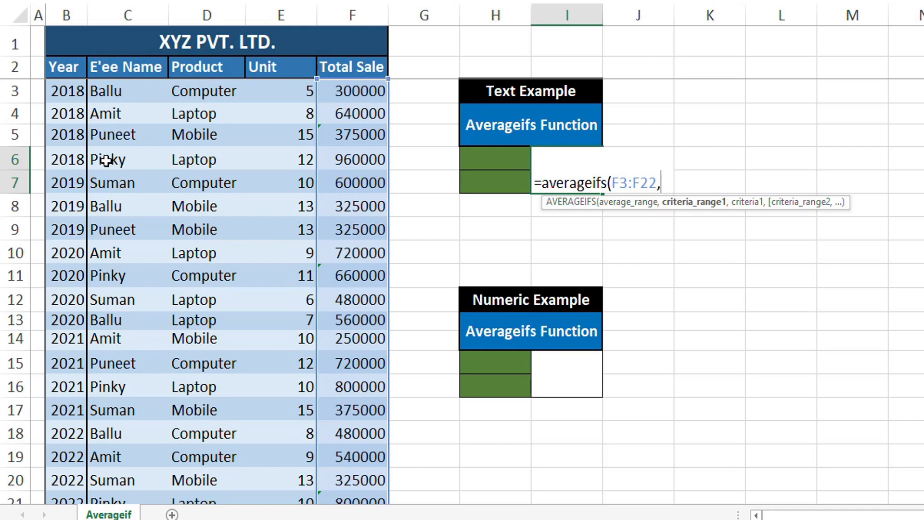
- Add C3:C22 as the first criteria range, with the employee name from C3 in quotes as its criterion
left_click_drag(110, 94, 127, 489)
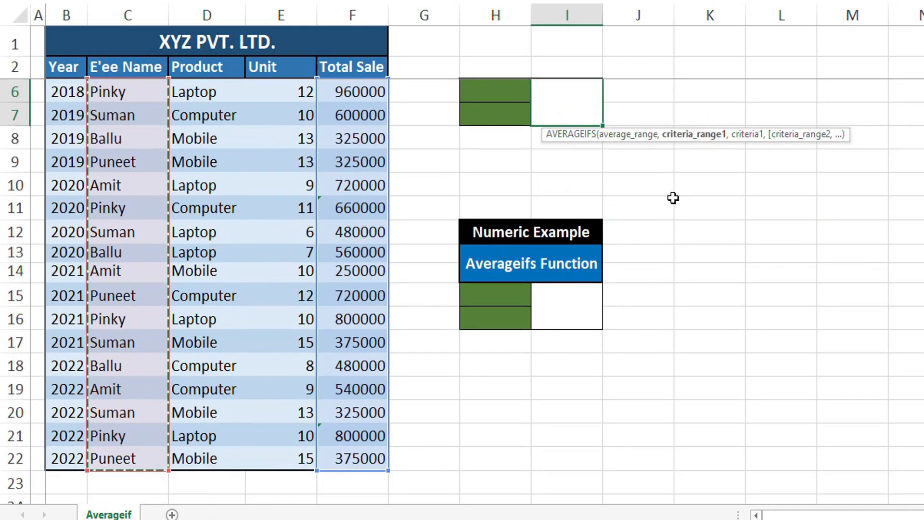
scroll(717, 194, "up", 1)
type(",")
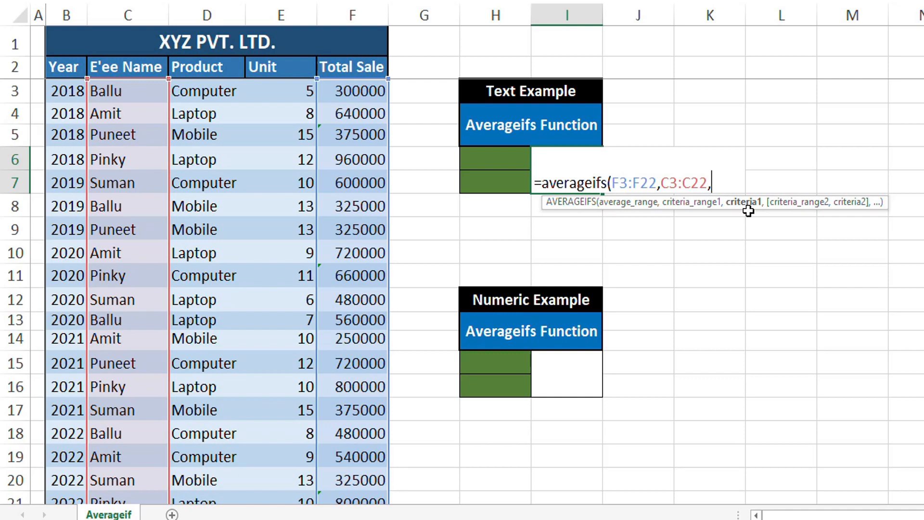
type("\"Ballu\"")
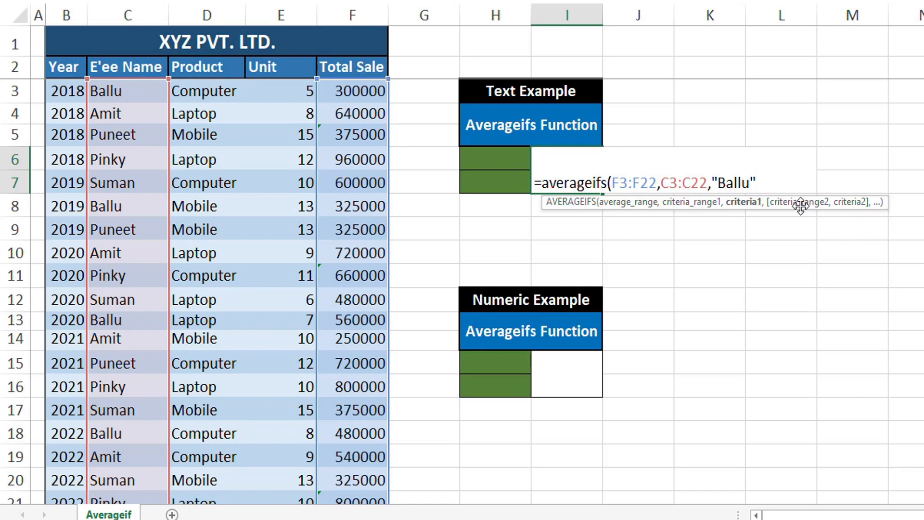
type(",")
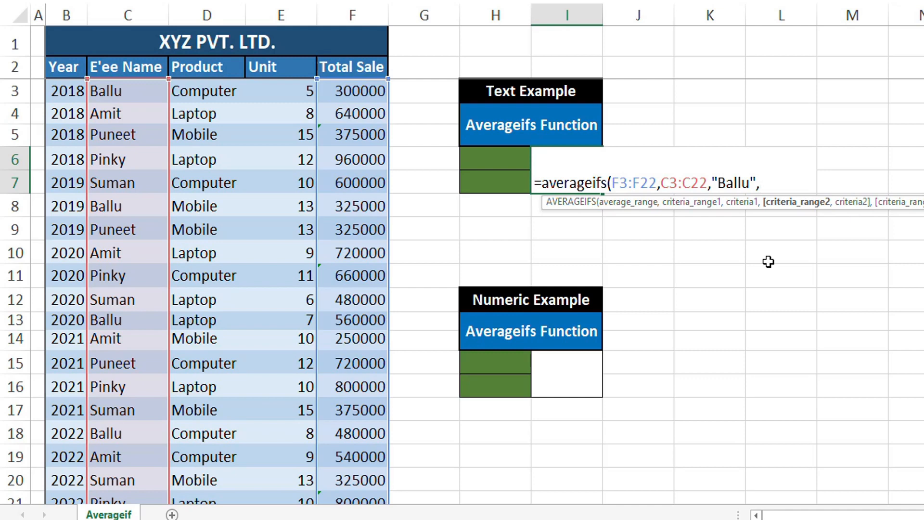
- Add D3:D22 as the second criteria range with the criterion "Computer" and complete the AVERAGEIFS formula
left_click_drag(226, 91, 245, 460)
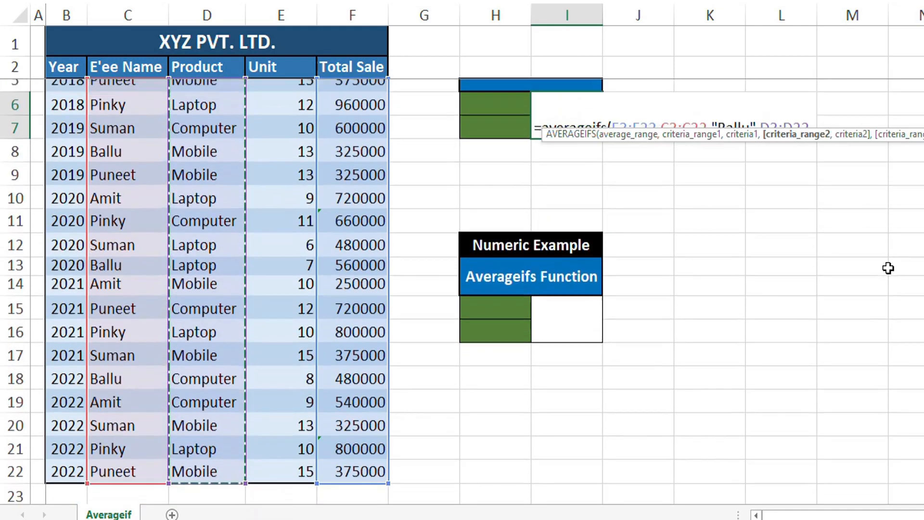
type(",")
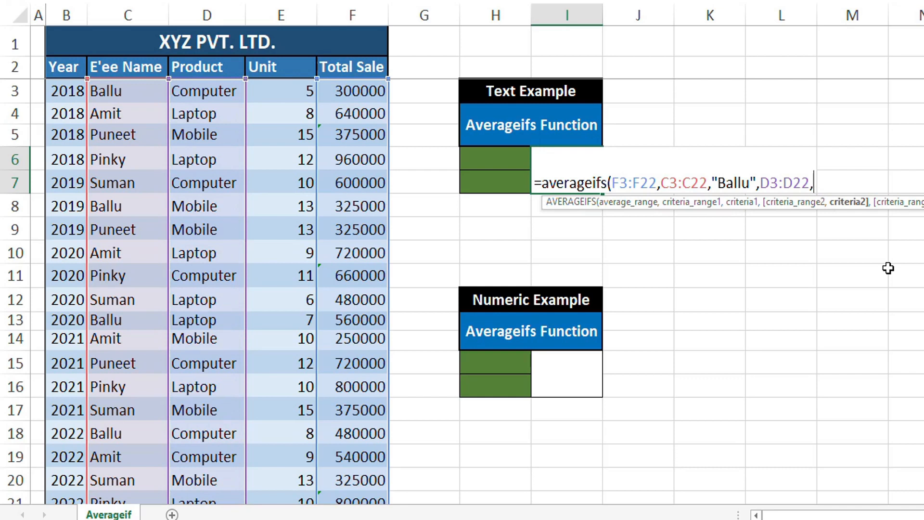
type("\"Computer\"")
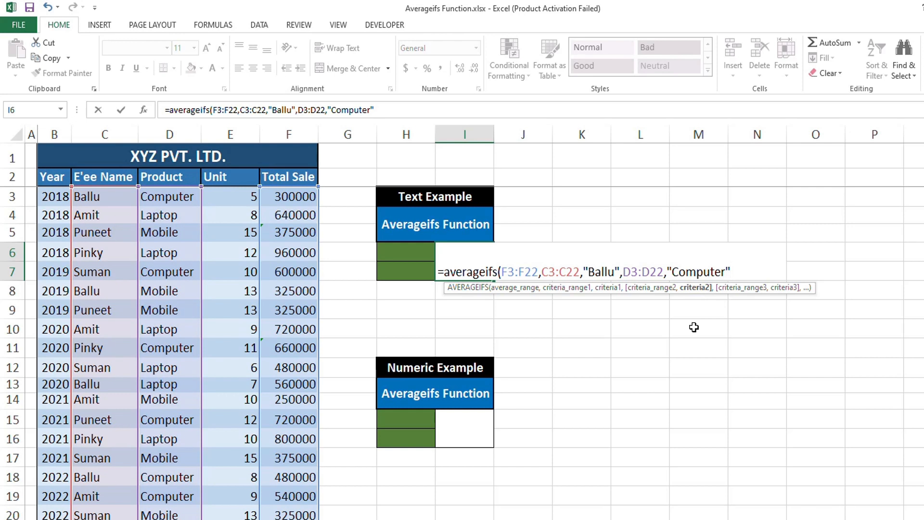
type(")")
key("Return")
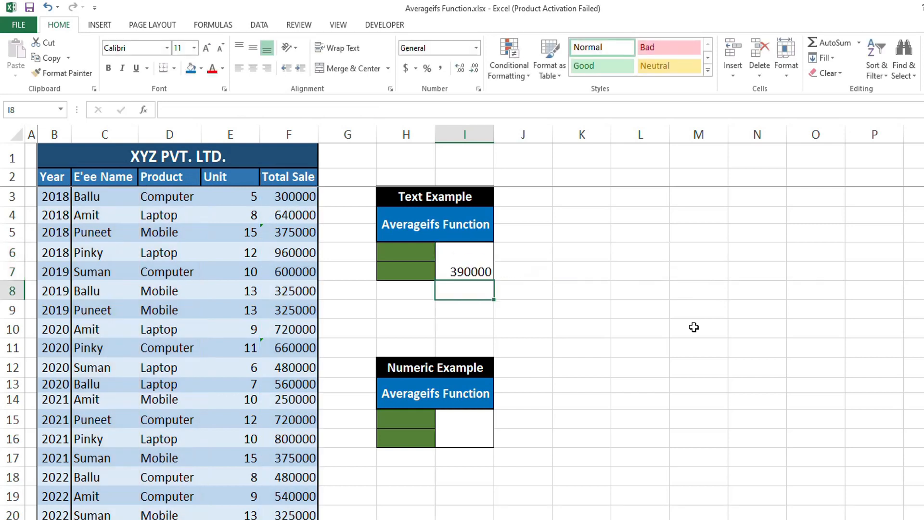
- Replace the quoted employee name in the I6 AVERAGEIFS formula with a reference to H6
left_click(477, 272)
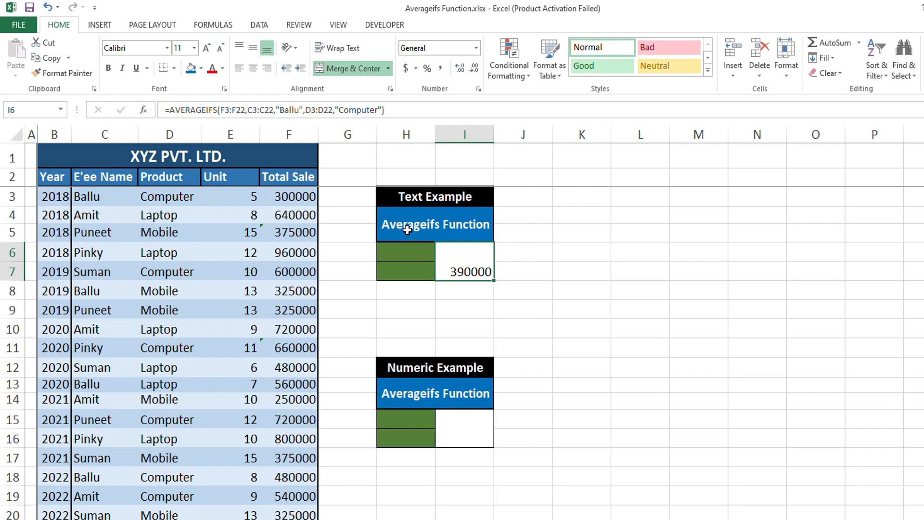
double_click(463, 267)
left_click(632, 272)
key("BackSpace")
key("BackSpace")
key("BackSpace")
key("BackSpace")
key("BackSpace")
key("BackSpace")
key("BackSpace")
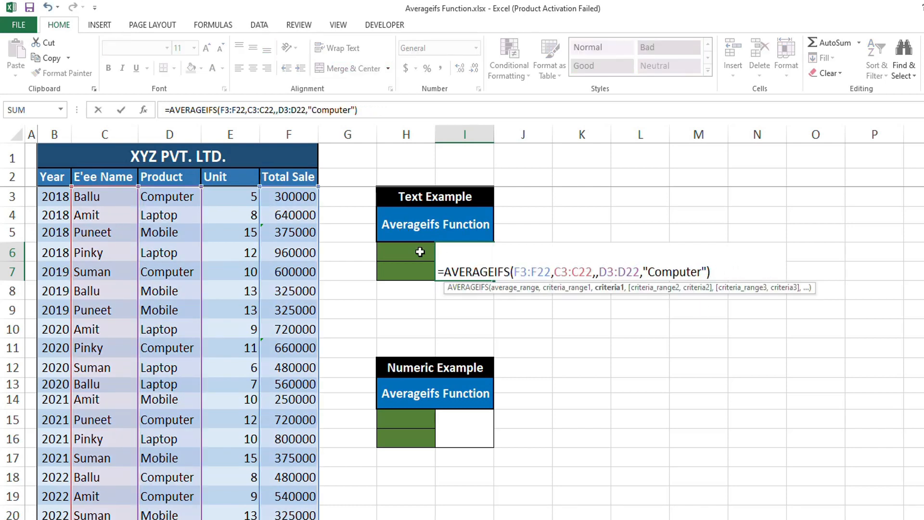
left_click(420, 252)
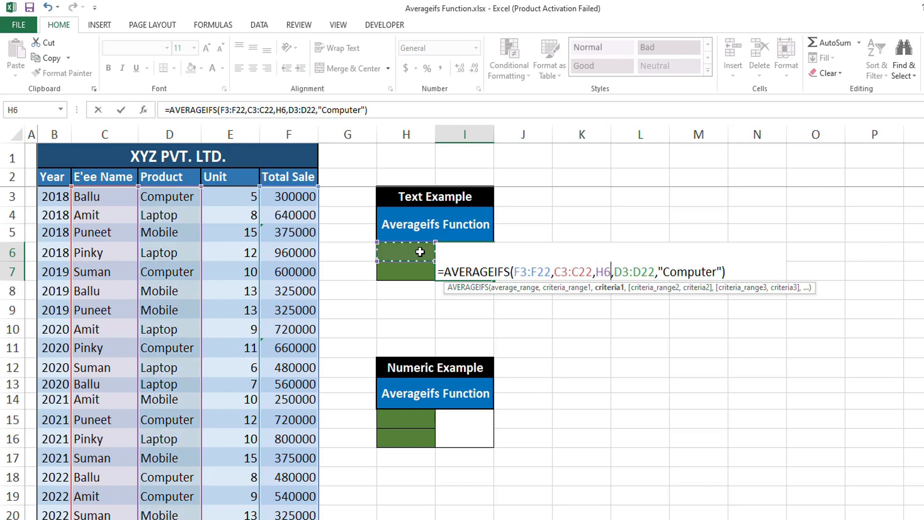
- Replace the "Computer" criterion in the AVERAGEIFS formula with a reference to H7 and commit the formula
left_click(720, 272)
key("BackSpace")
key("BackSpace")
key("BackSpace")
key("BackSpace")
key("BackSpace")
key("BackSpace")
key("BackSpace")
key("BackSpace")
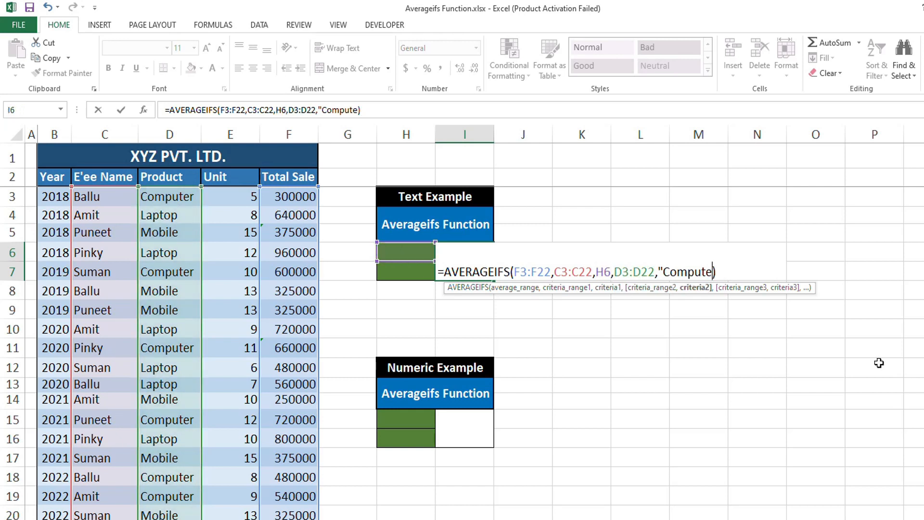
key("BackSpace")
key("BackSpace")
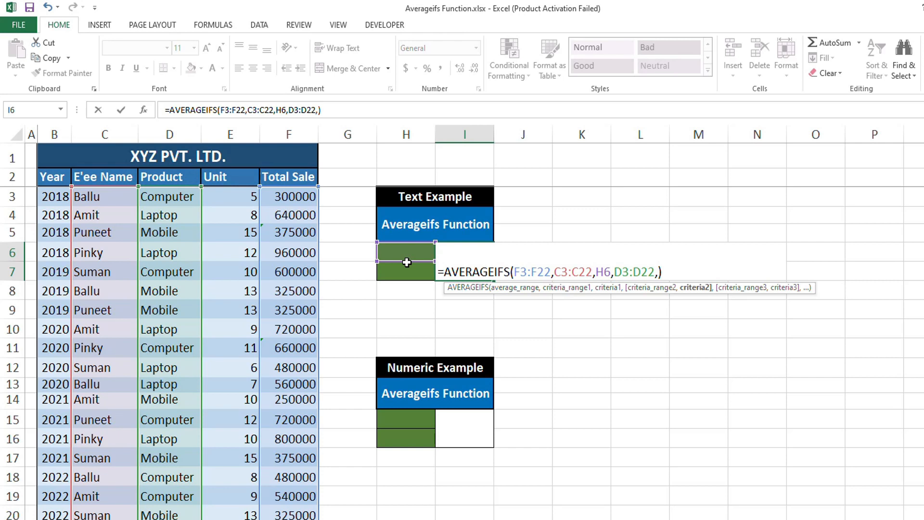
left_click(409, 267)
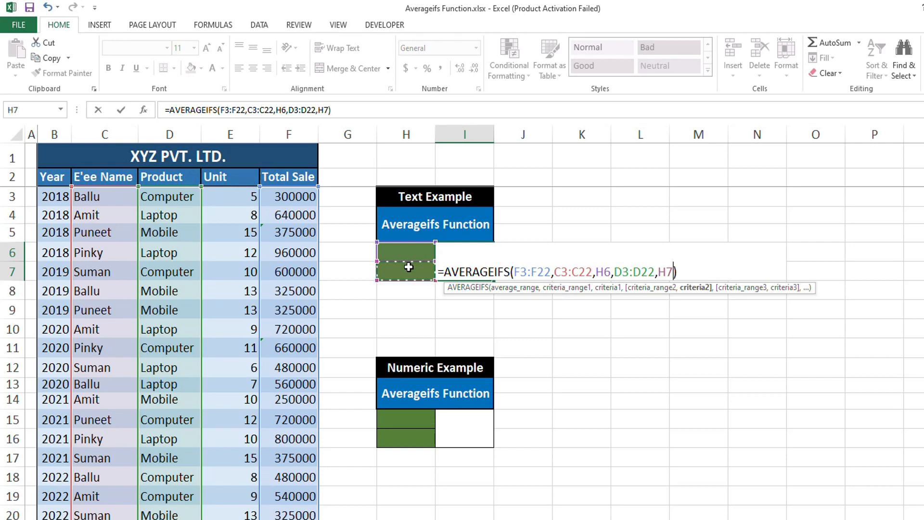
key("Return")
key("Up")
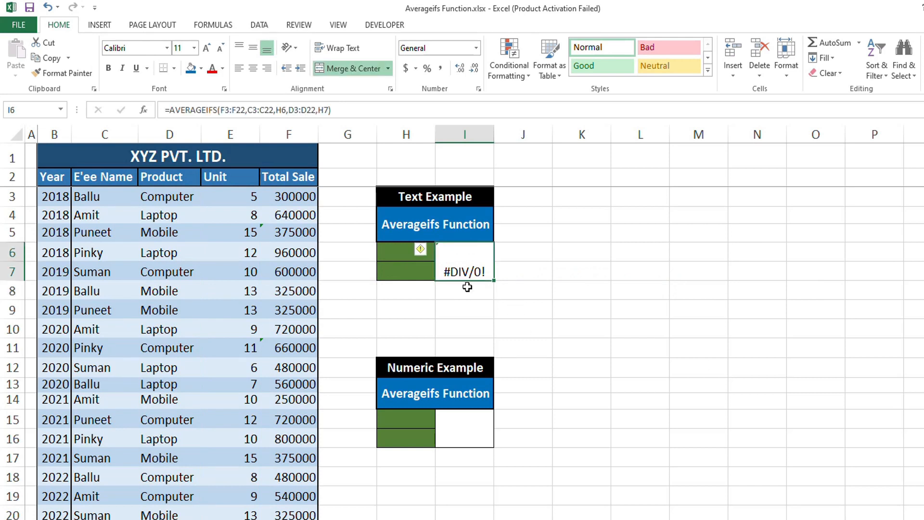
- Fill in the text example's criteria cells: the employee name from C3 in H6 and "computer" in H7
left_click(402, 248)
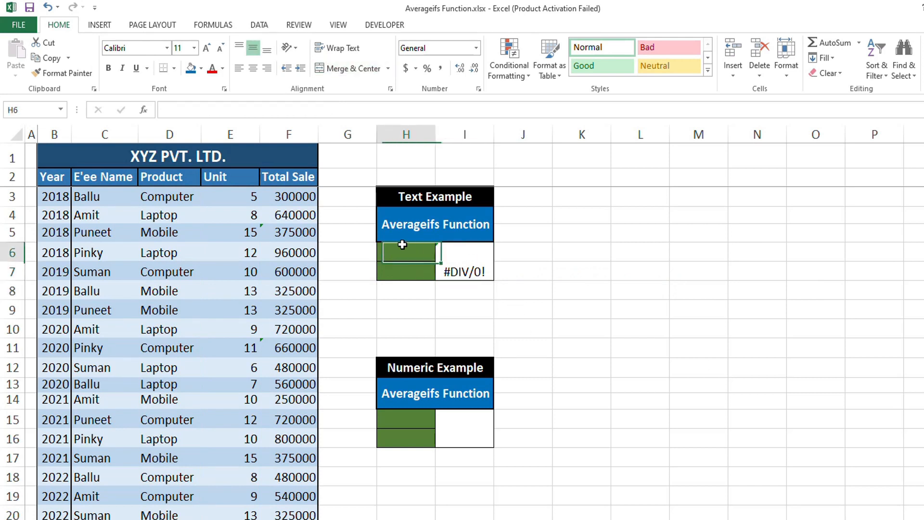
type("ballu")
key("Return")
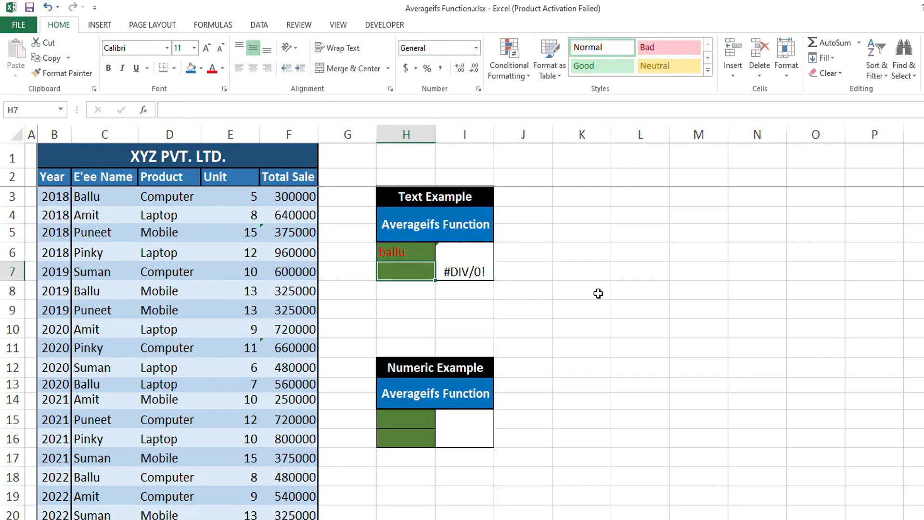
type("computer")
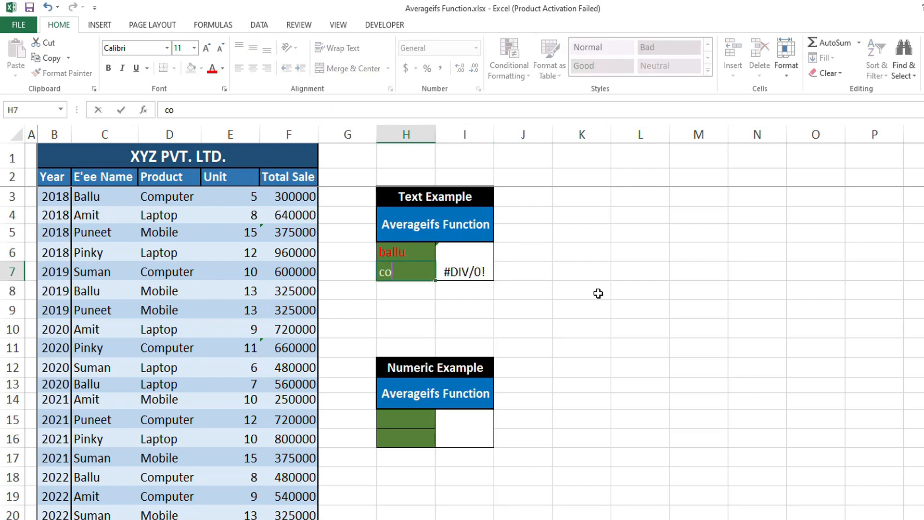
key("Return")
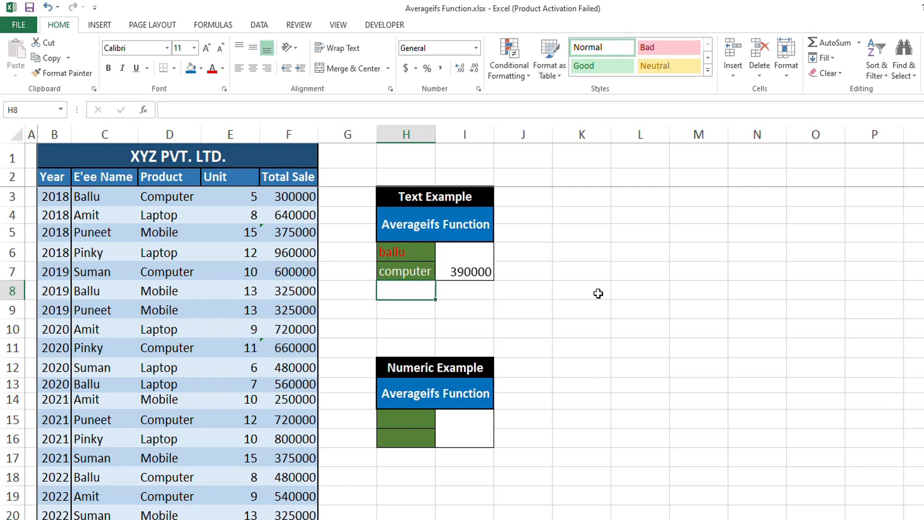
key("Up")
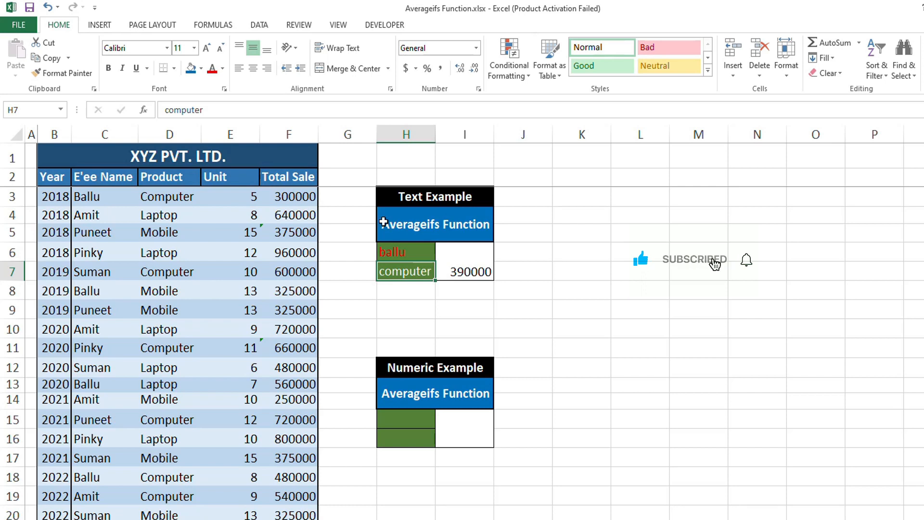
- Change the employee name in H6 to the one listed in C4
left_click(414, 252)
type("Amit")
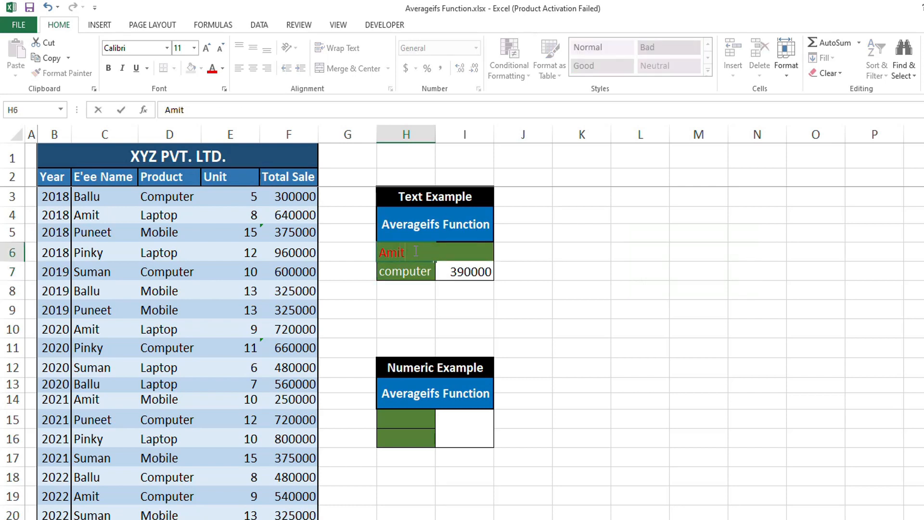
key("Return")
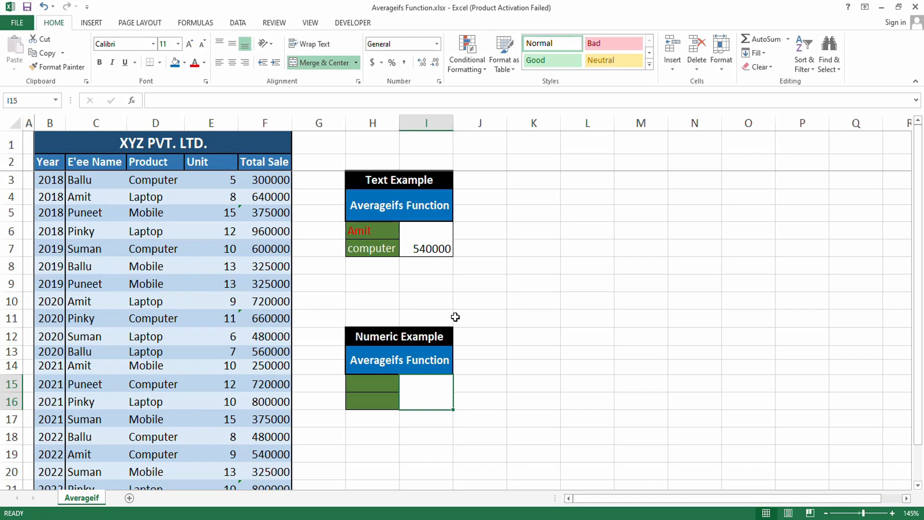
- Start an AVERAGEIFS formula in I15 of the numeric example with F3:F22 as the average range
type("=")
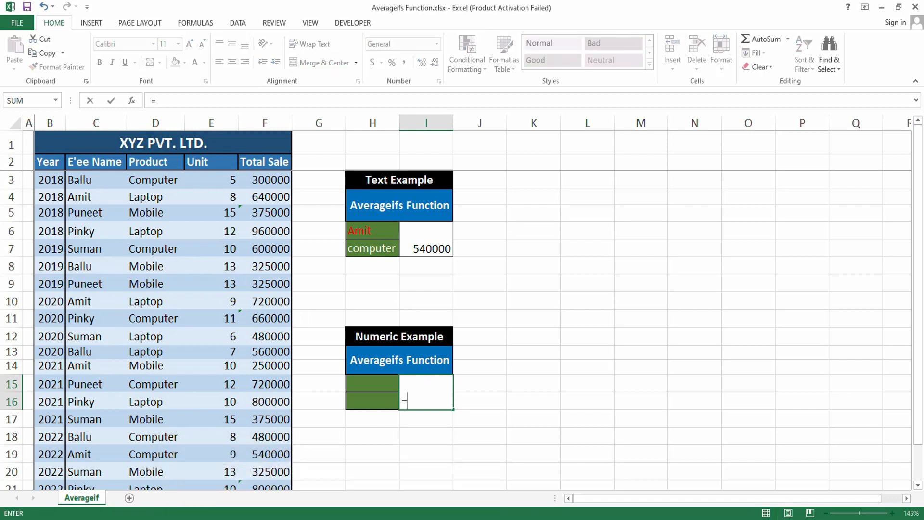
type("averageifs")
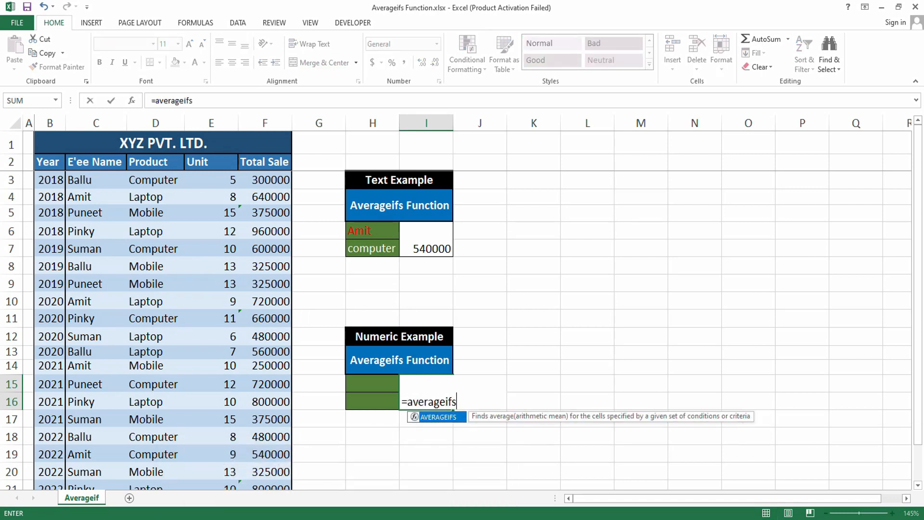
type("(")
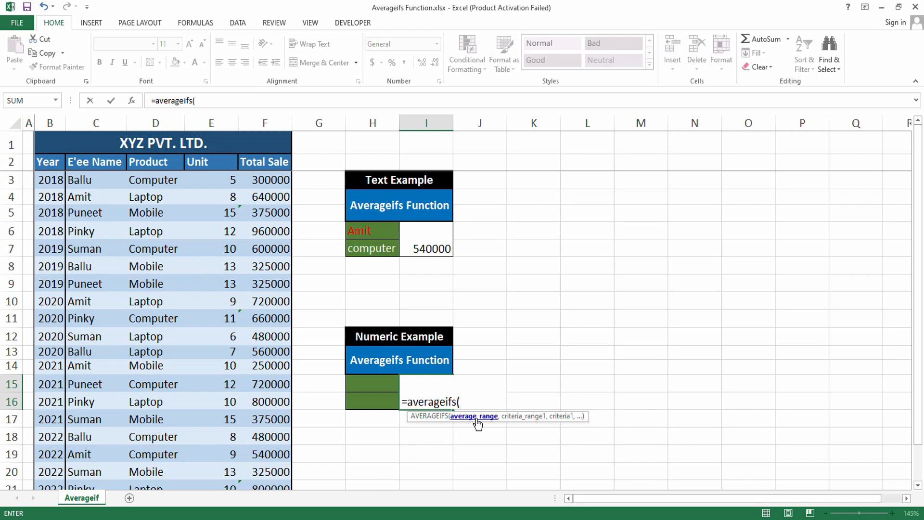
left_click_drag(265, 181, 278, 457)
type(",")
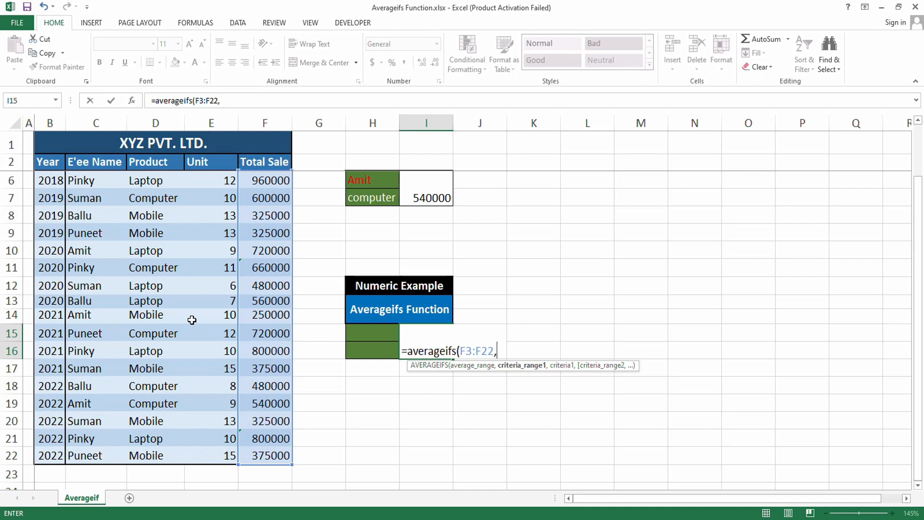
- Add C3:C22 as the first criteria range of the numeric example's AVERAGEIFS formula
scroll(111, 316, "up", 1)
scroll(107, 316, "up", 1)
left_click_drag(82, 181, 79, 455)
scroll(501, 423, "up", 3)
type(",")
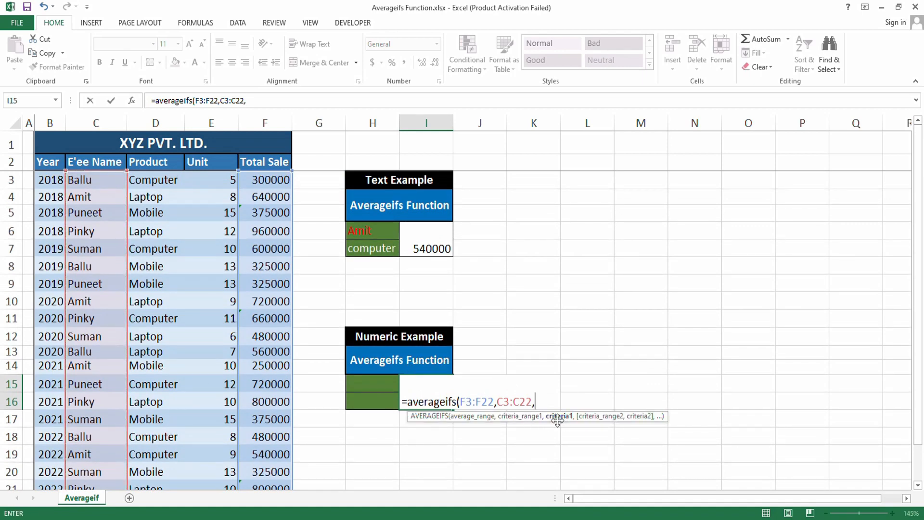
- Enter the employee name from C3 as the quoted first criterion and add E3:E22 as the second criteria range
type("\"ballu\"")
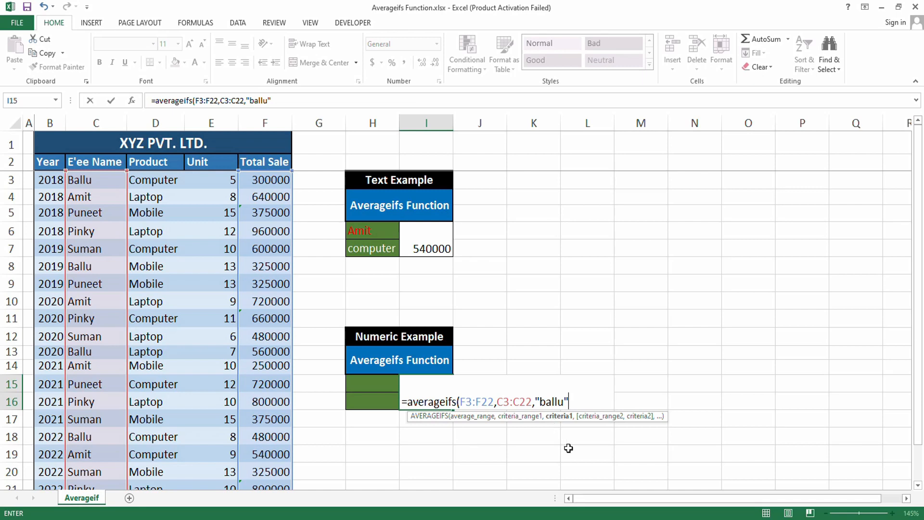
type(",")
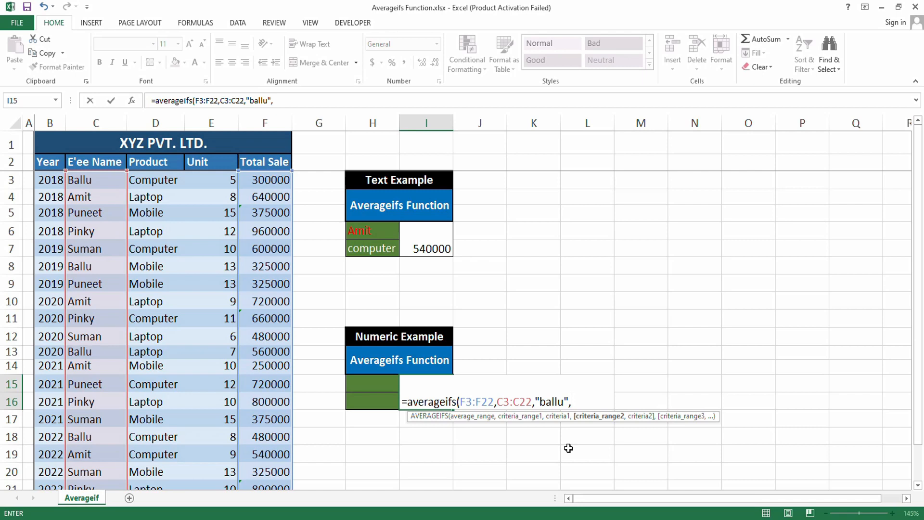
left_click_drag(198, 179, 191, 456)
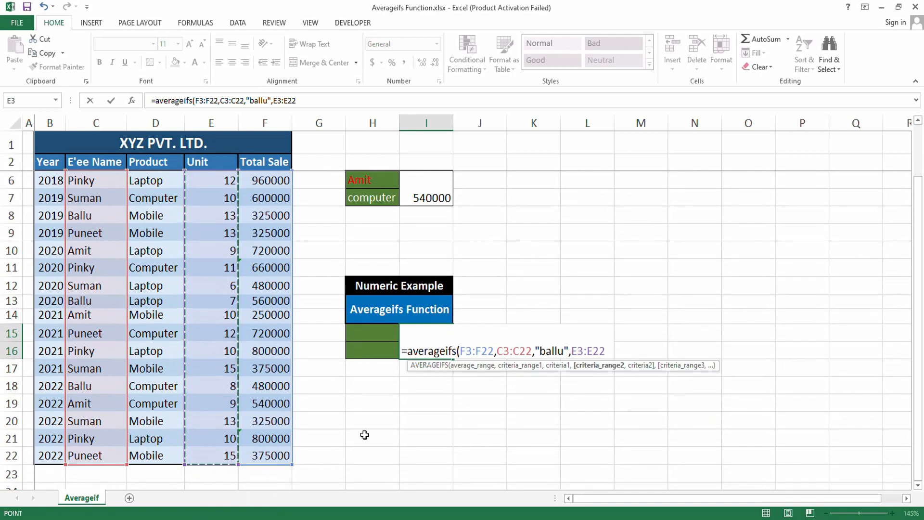
scroll(488, 459, "up", 1)
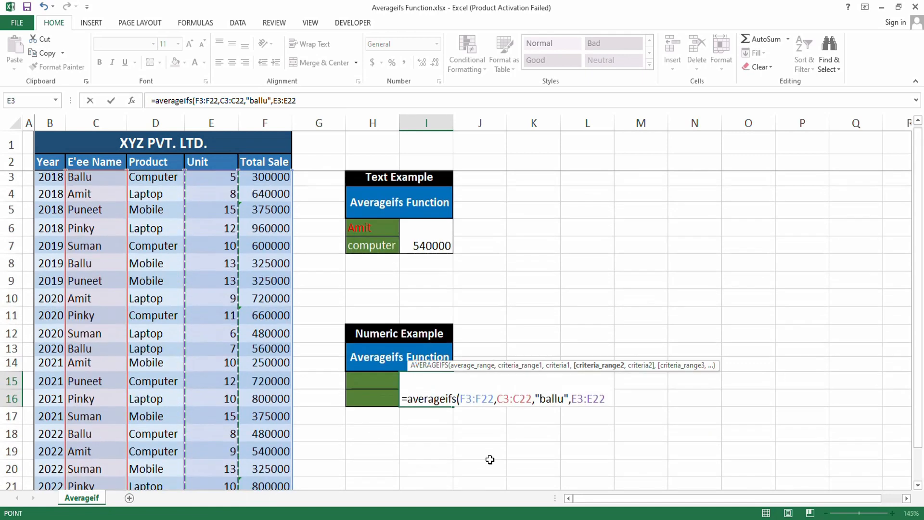
type(",")
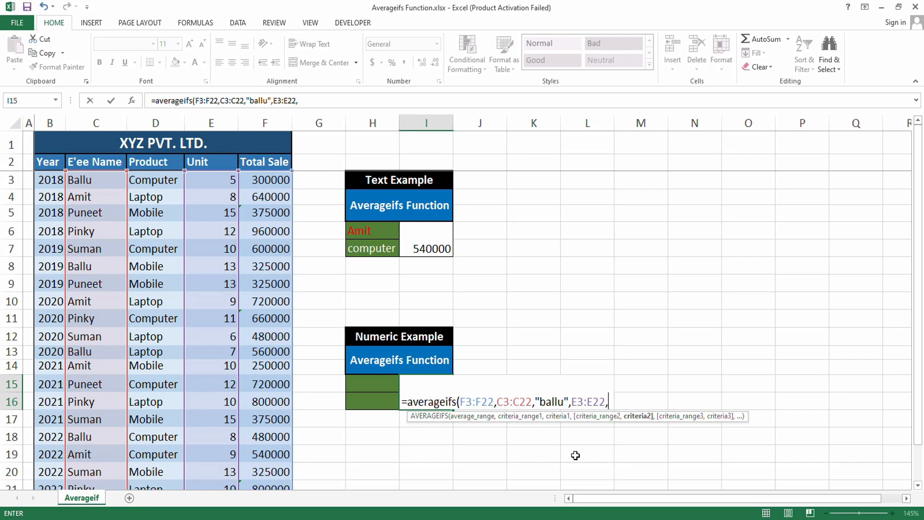
- Complete the AVERAGEIFS formula in I15 with "<10" as the second criterion
type("\"")
type("<10\"")
type(")")
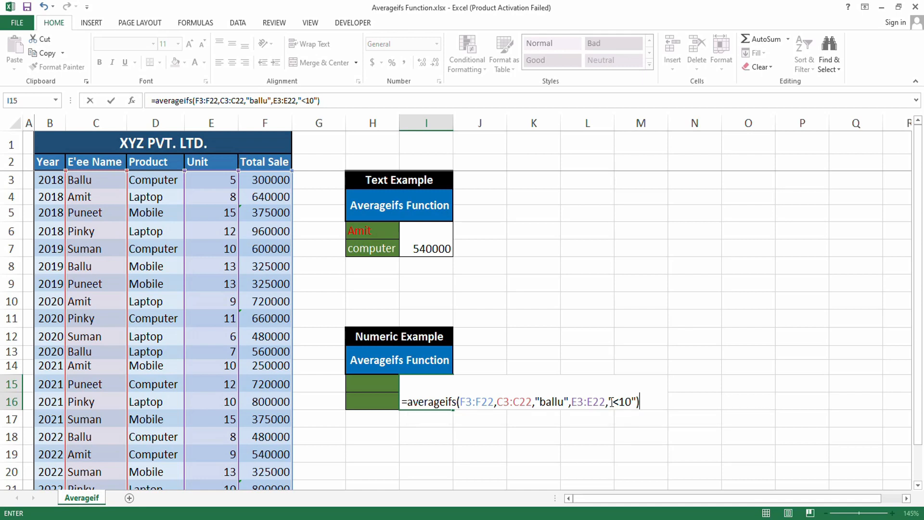
key("Return")
key("Up")
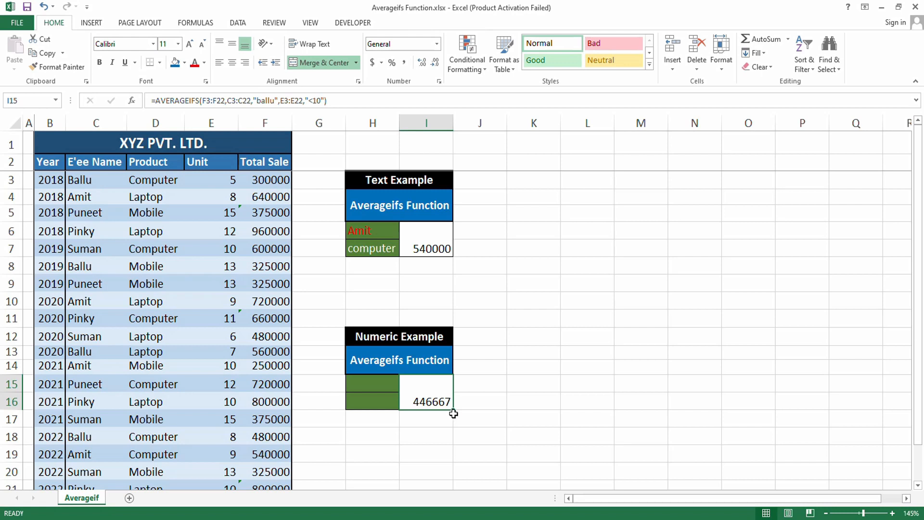
- Replace the typed employee name in the I15 AVERAGEIFS formula with a reference to H15
double_click(428, 401)
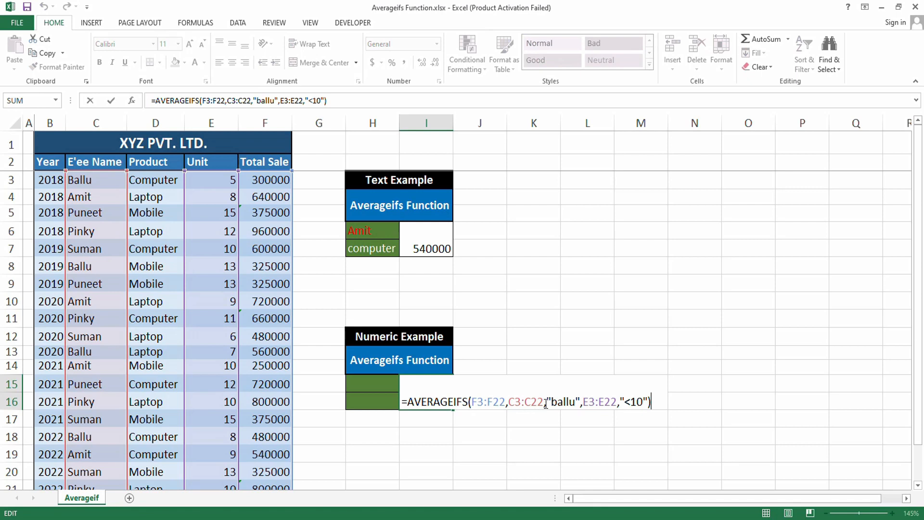
left_click(582, 403)
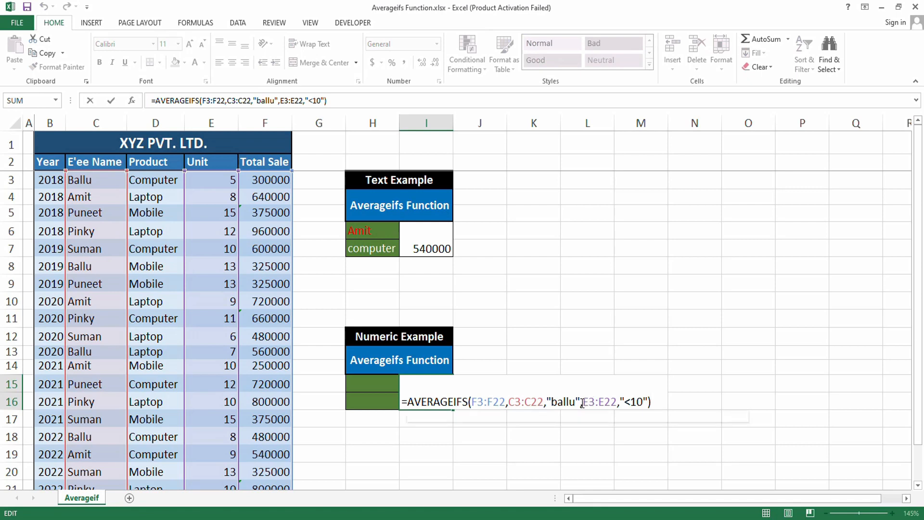
key("BackSpace")
key("BackSpace")
key("BackSpace")
key("BackSpace")
key("BackSpace")
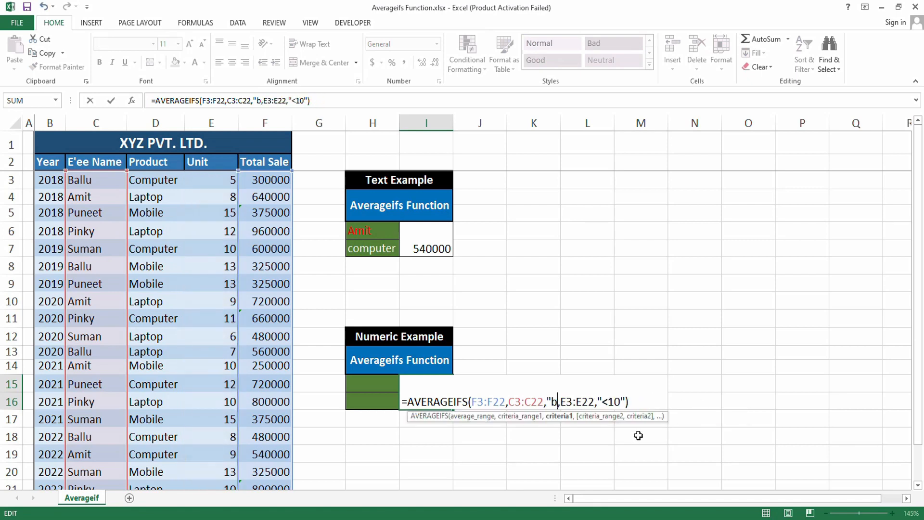
key("BackSpace")
key("BackSpace")
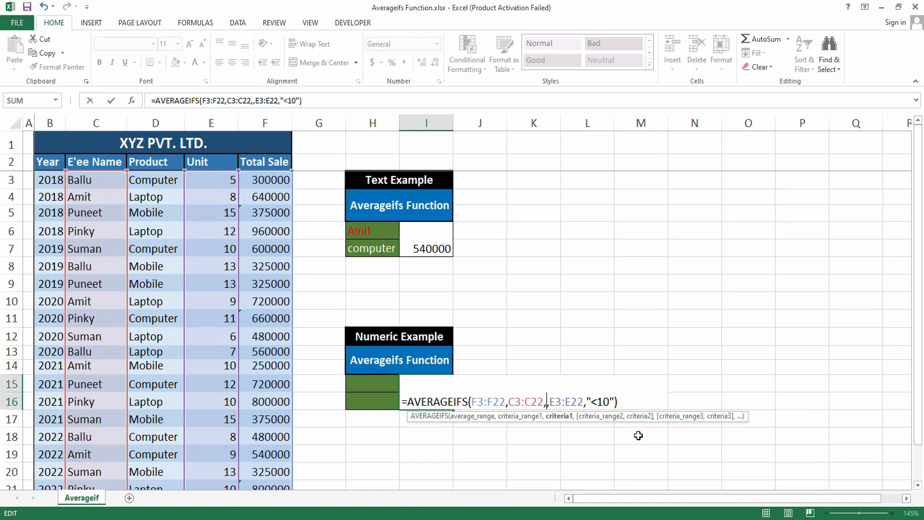
left_click(373, 383)
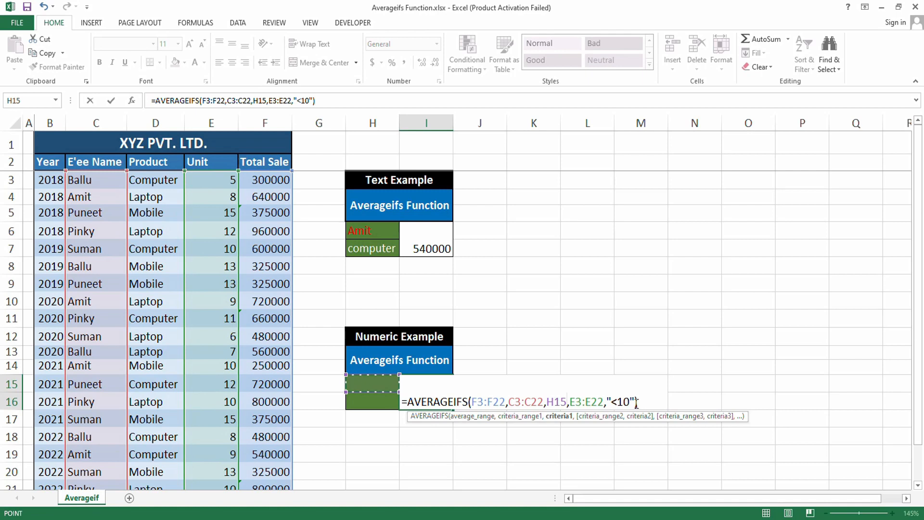
- Replace the "<10" criterion in the I15 formula with a reference to H16
key("BackSpace")
key("BackSpace")
key("BackSpace")
key("BackSpace")
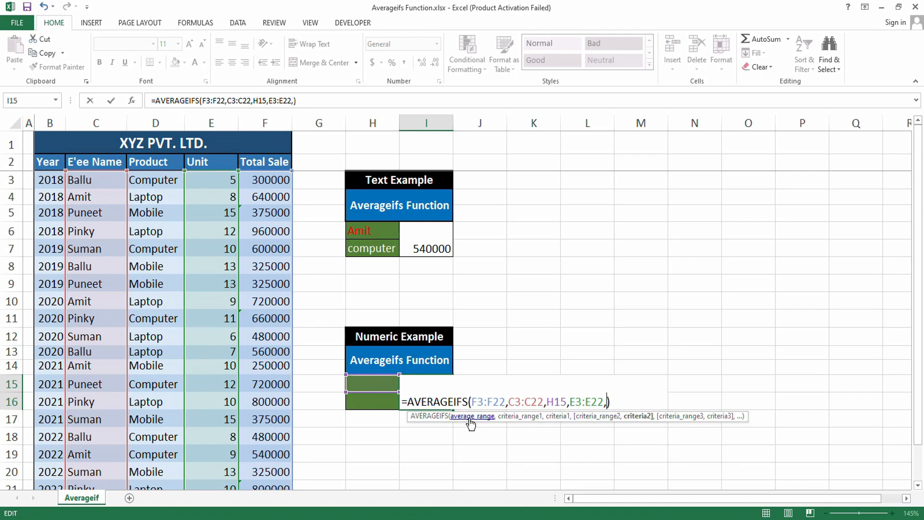
left_click(389, 401)
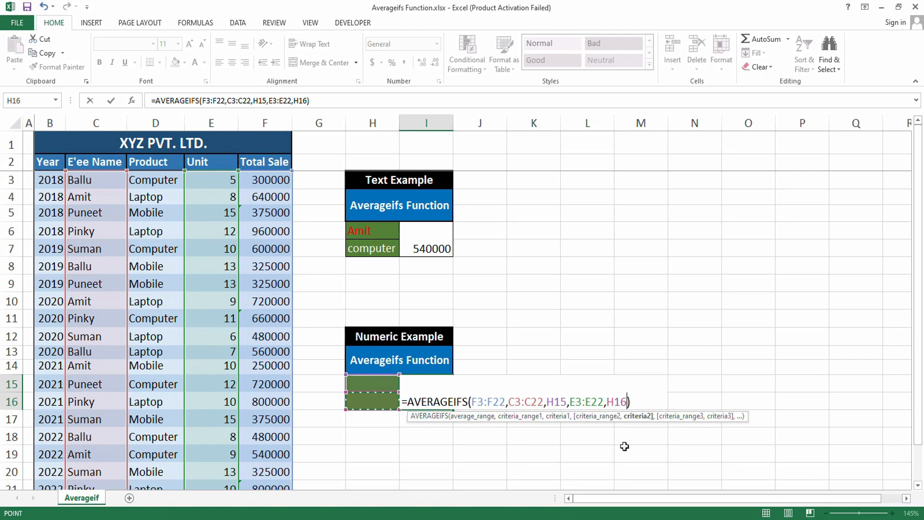
key("Return")
- Fill in the numeric example's criteria cells: the employee name from C3 in H15 and <10 in H16
key("Up")
key("Up")
key("Left")
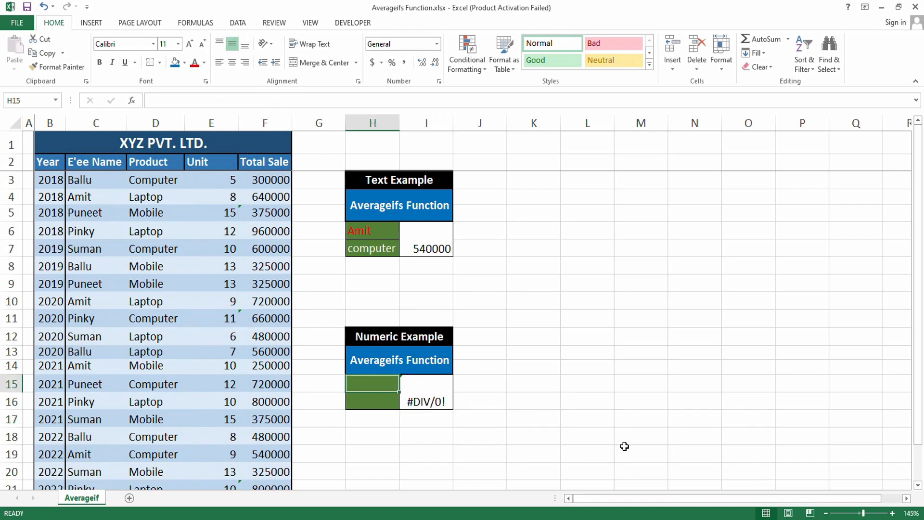
type("Ballu")
key("Return")
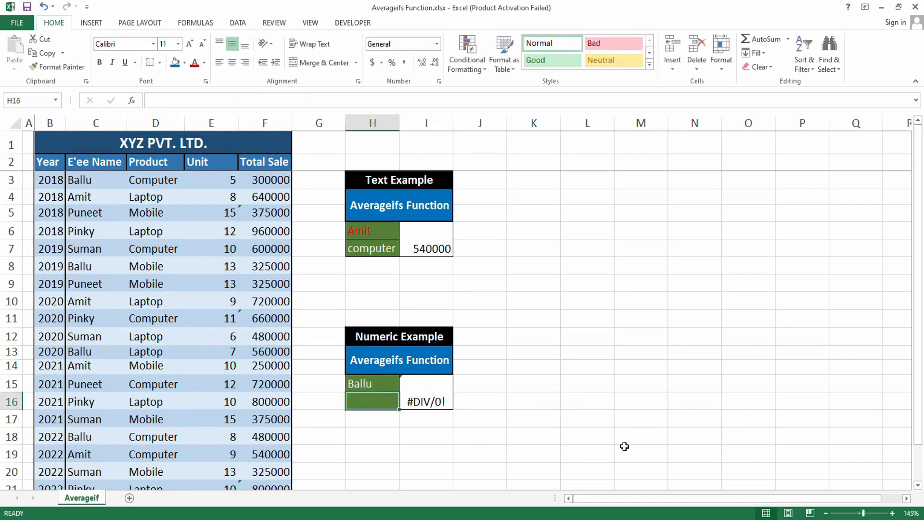
type("<")
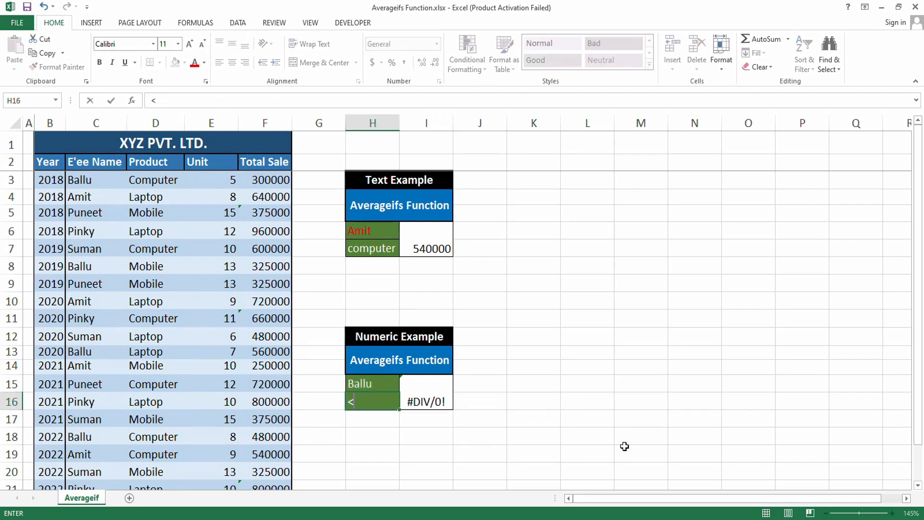
type("10")
key("Return")
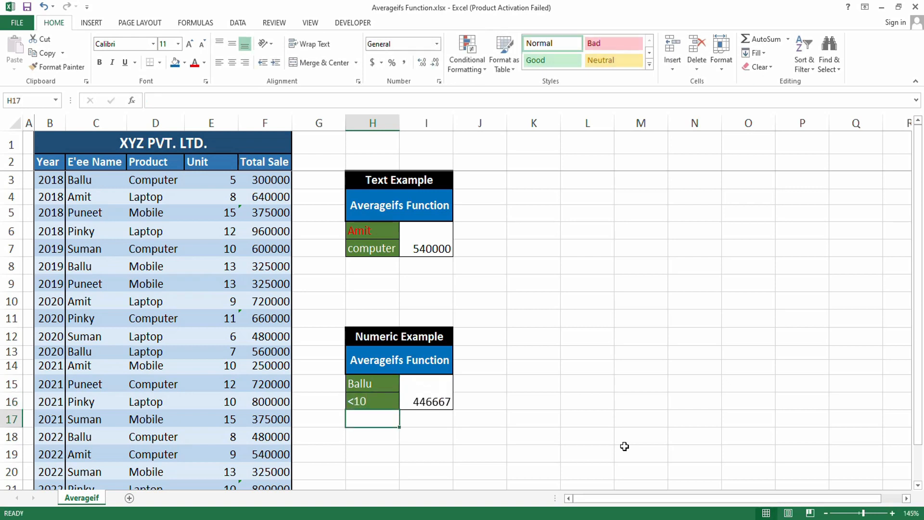
- Try to change the text example's employee name in H6 to the one listed in C3
key("Up")
key("Up")
key("Up")
key("Up")
key("Up")
key("Up")
key("Up")
key("Up")
key("Up")
key("Up")
key("Up")
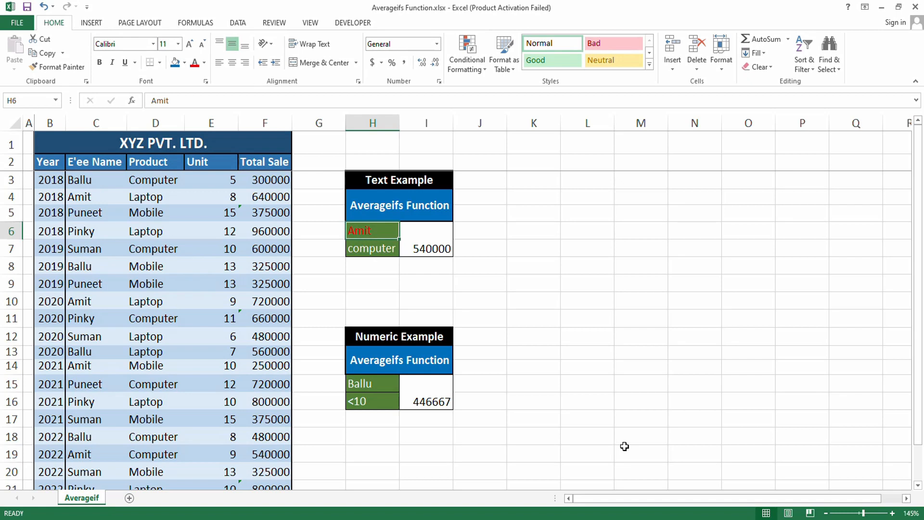
type("Baalu")
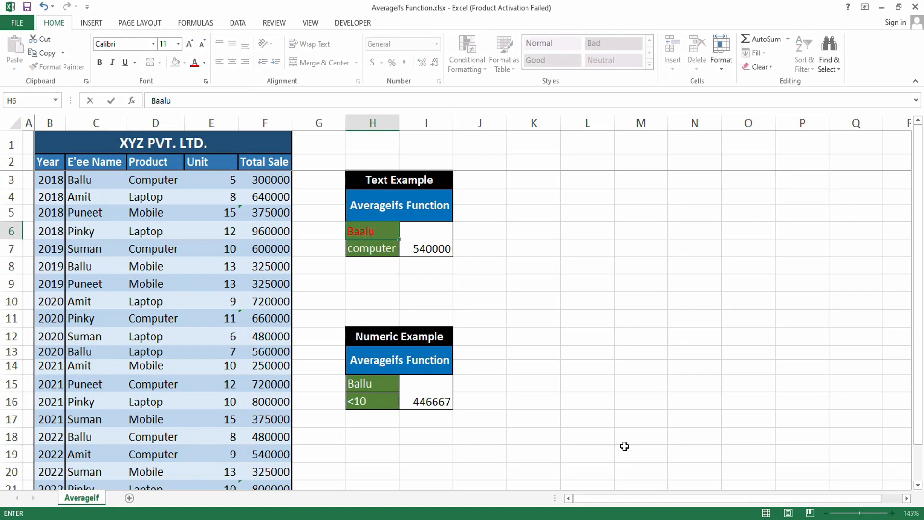
key("Return")
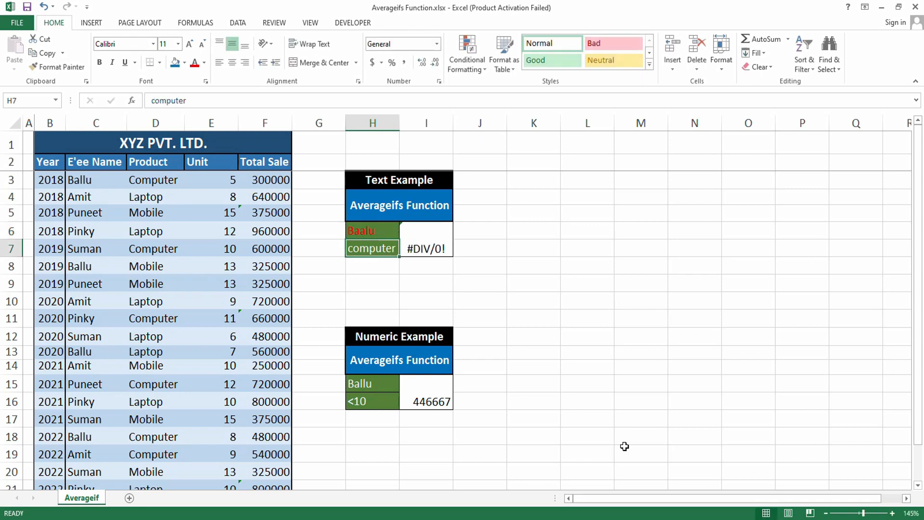